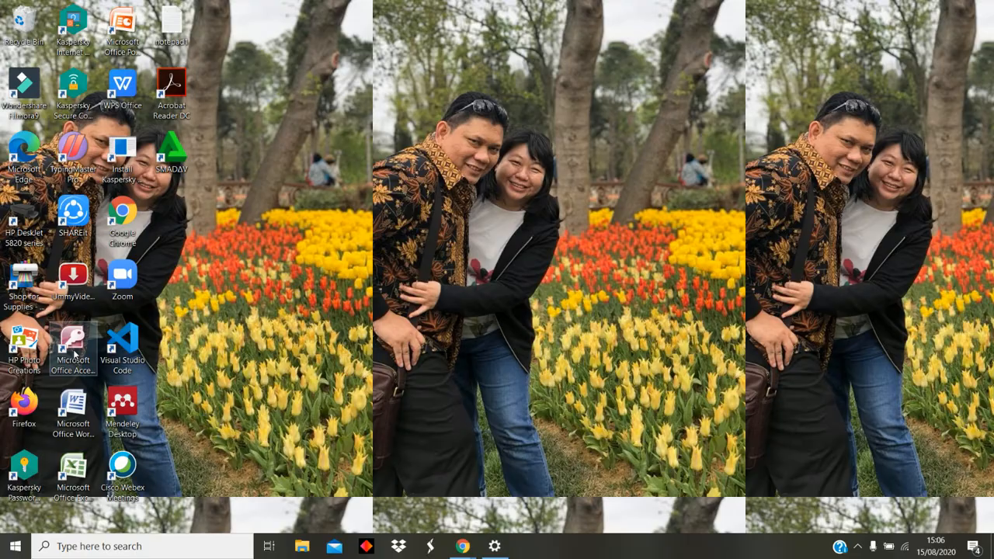
- Start Microsoft Access and open the existing database Penjualan Barang from the omenTM-2 (E:) drive
{"action": "double_click", "coordinate": [74, 354]}
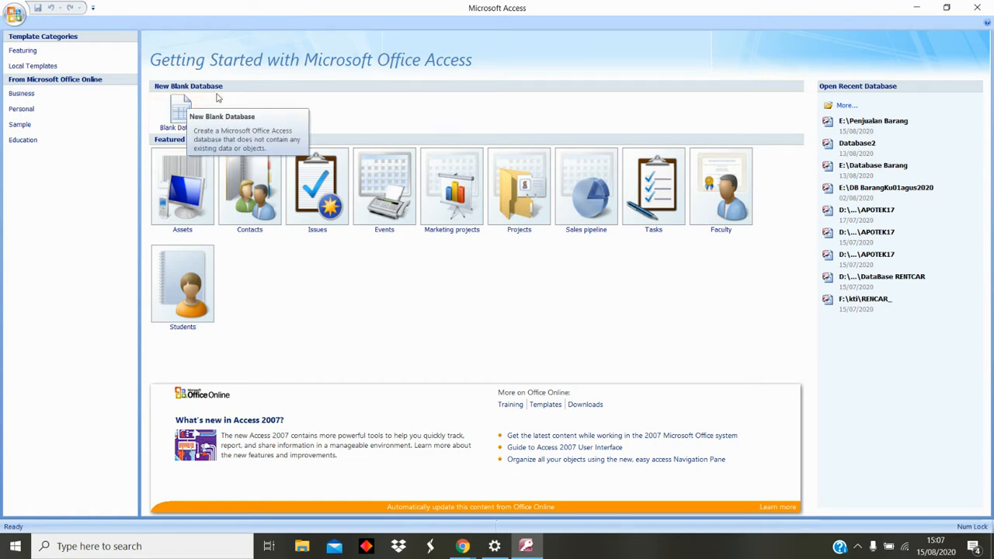
{"action": "left_click", "coordinate": [170, 105]}
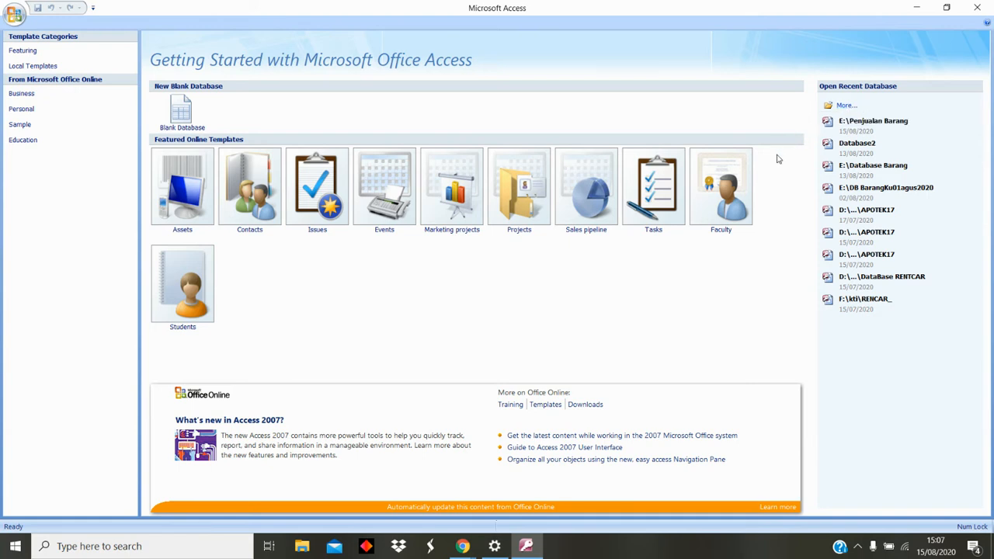
{"action": "left_click", "coordinate": [846, 107]}
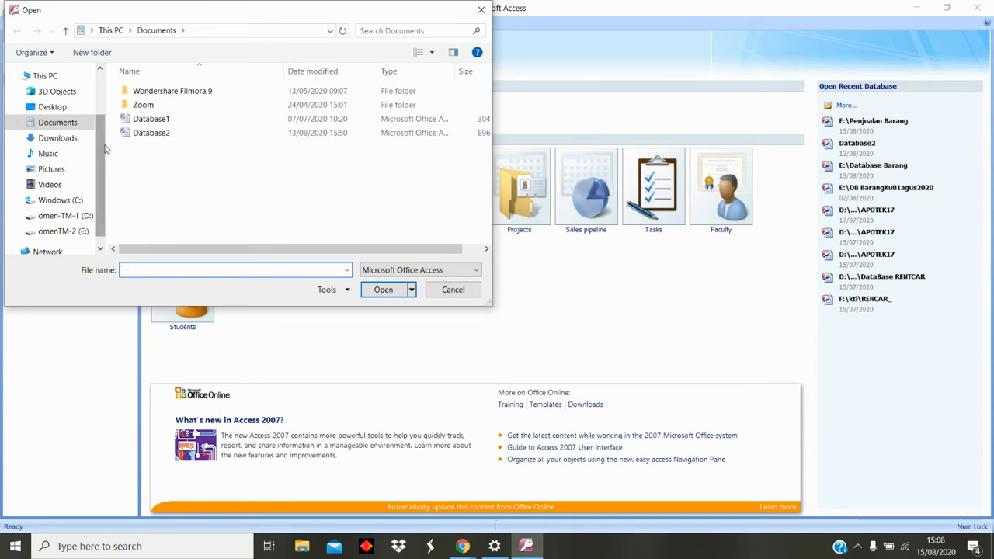
{"action": "scroll", "coordinate": [99, 140], "scroll_direction": "down", "scroll_amount": 1}
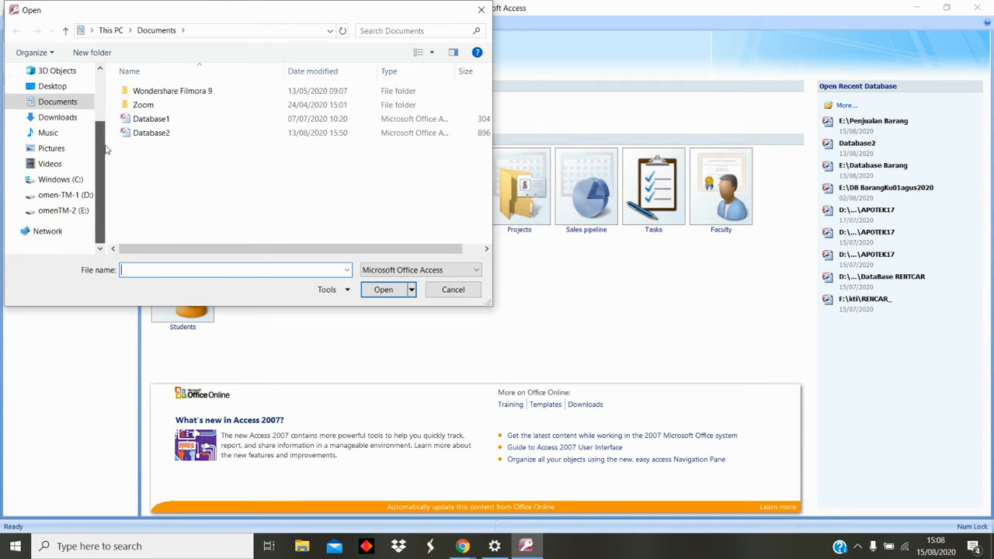
{"action": "left_click", "coordinate": [73, 214]}
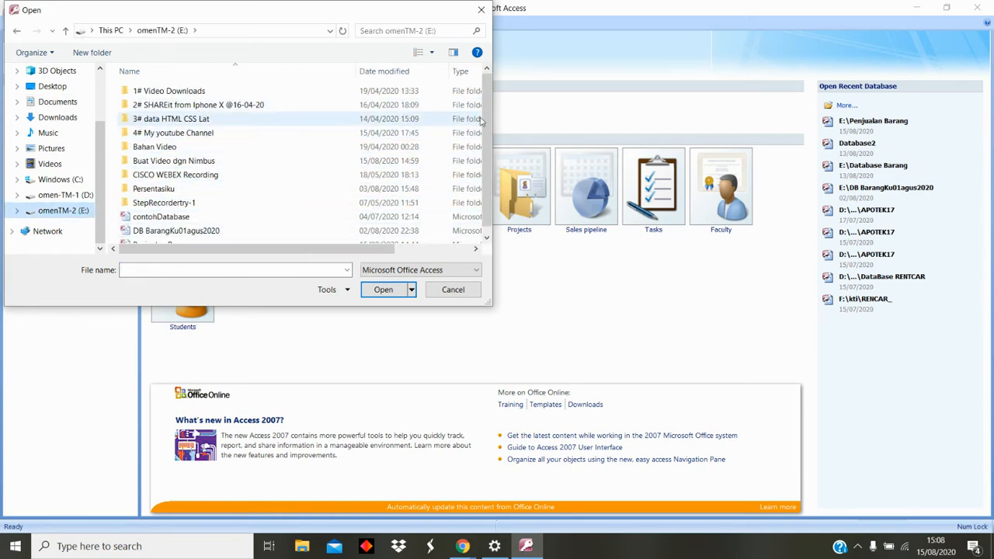
{"action": "scroll", "coordinate": [225, 224], "scroll_direction": "down", "scroll_amount": 1}
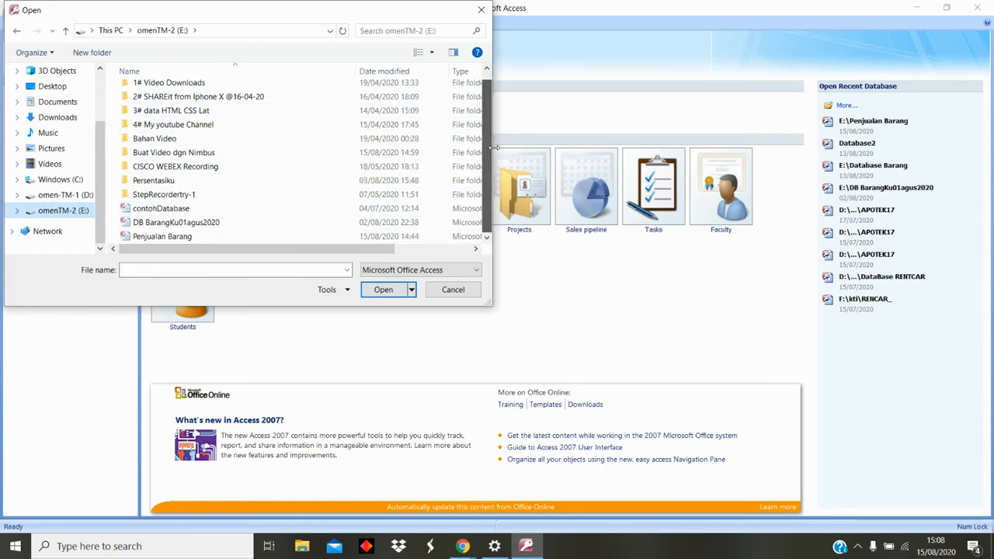
{"action": "left_click", "coordinate": [165, 240]}
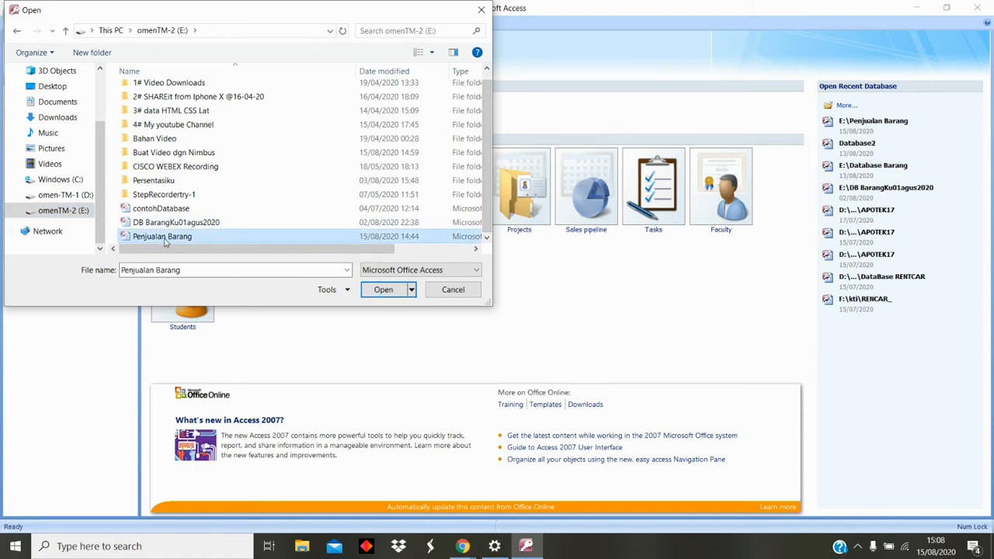
{"action": "left_click", "coordinate": [165, 242]}
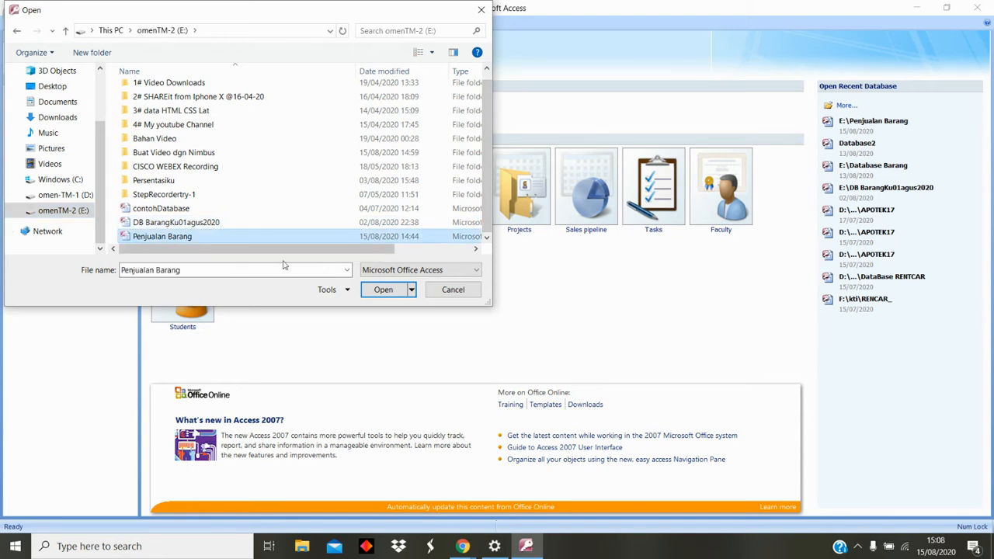
{"action": "left_click", "coordinate": [382, 292]}
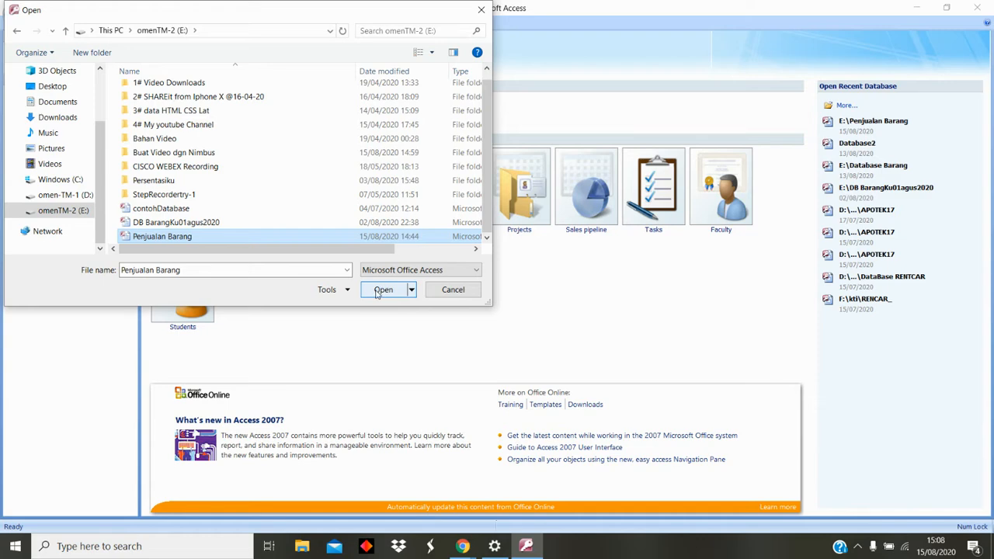
{"action": "left_click", "coordinate": [380, 291]}
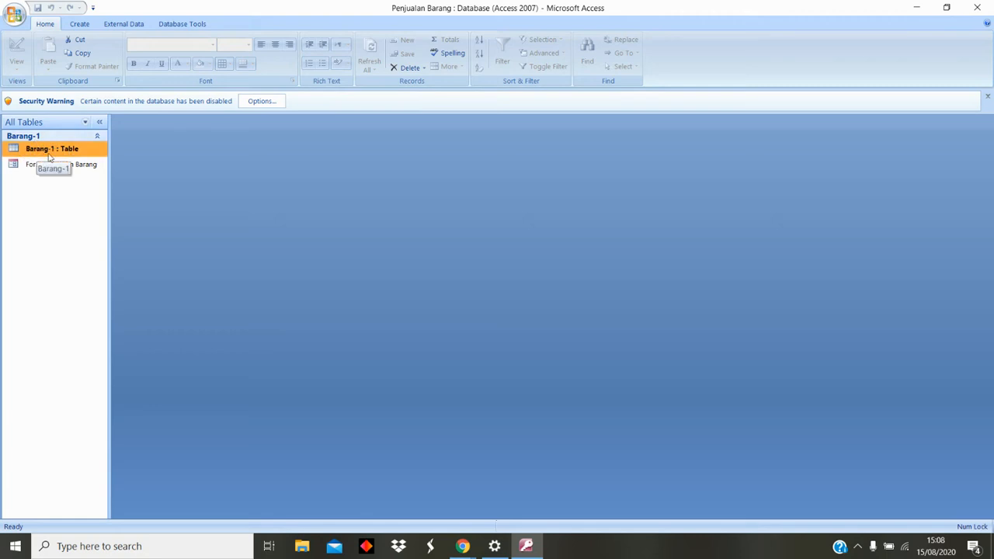
- Open the Barang-1 table and Form Masukkan Barang, and compare the table's columns with the form's fields
{"action": "left_click", "coordinate": [81, 24]}
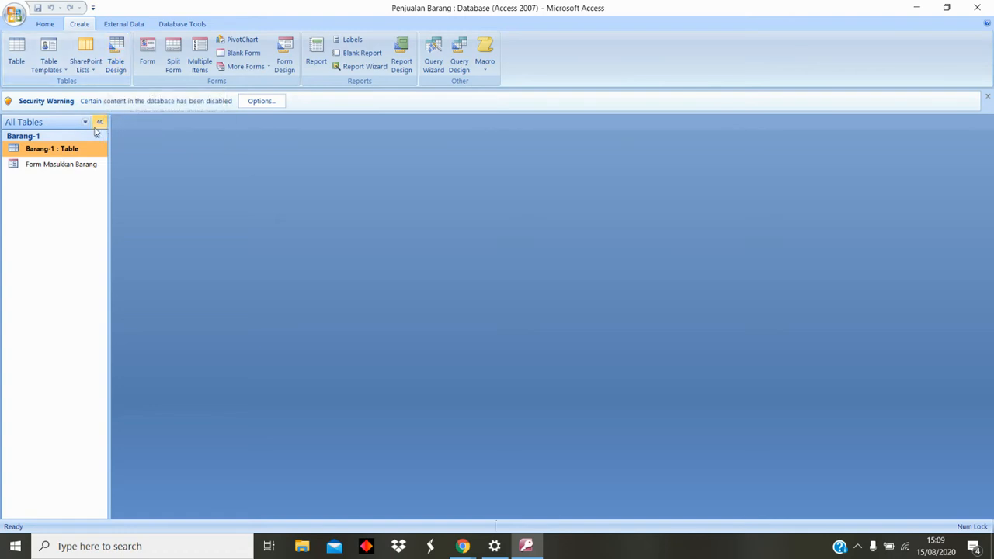
{"action": "double_click", "coordinate": [58, 155]}
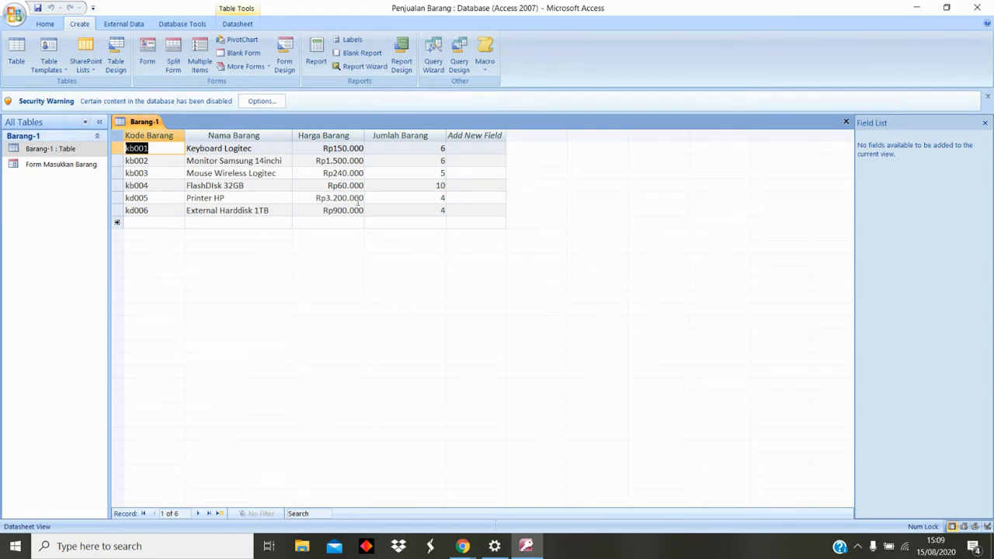
{"action": "left_click", "coordinate": [67, 165]}
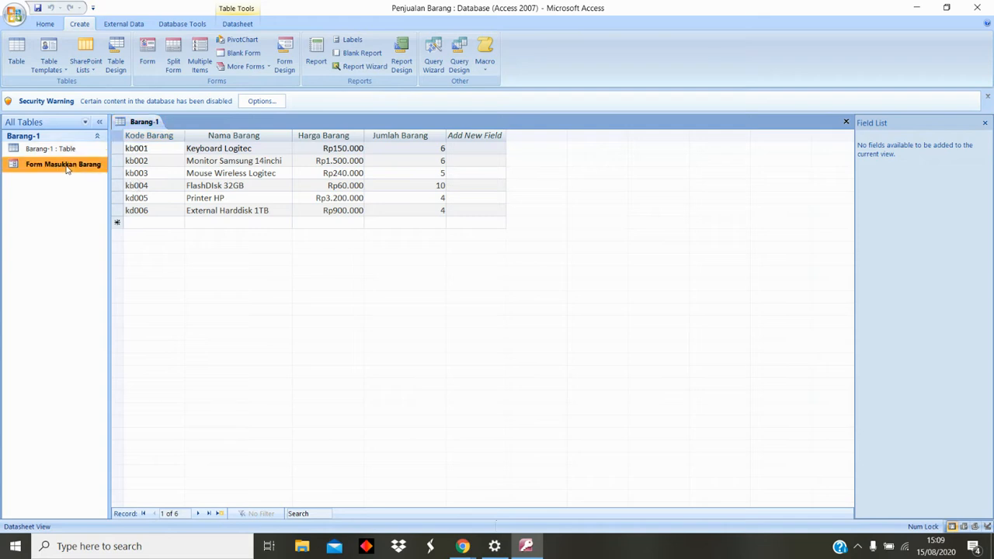
{"action": "double_click", "coordinate": [23, 169]}
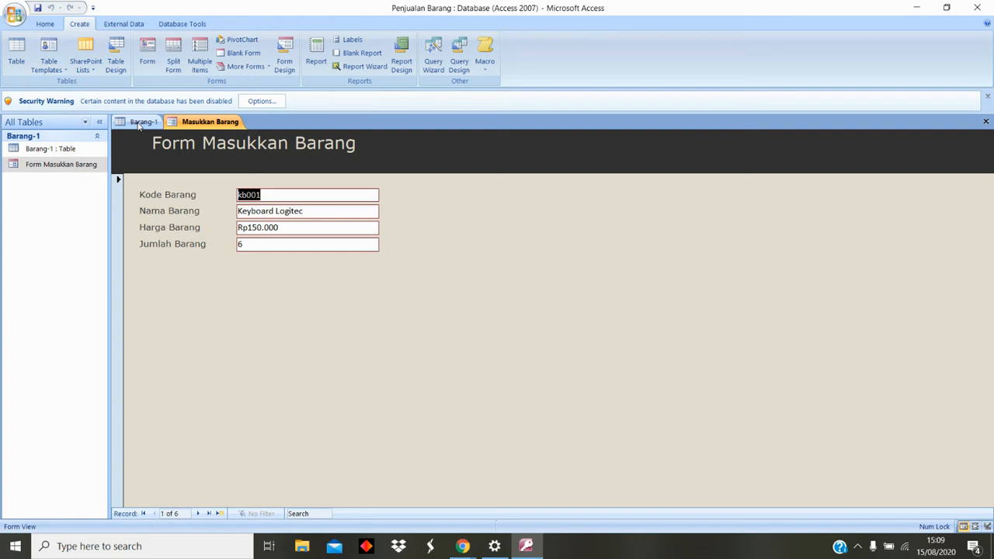
{"action": "left_click", "coordinate": [140, 125]}
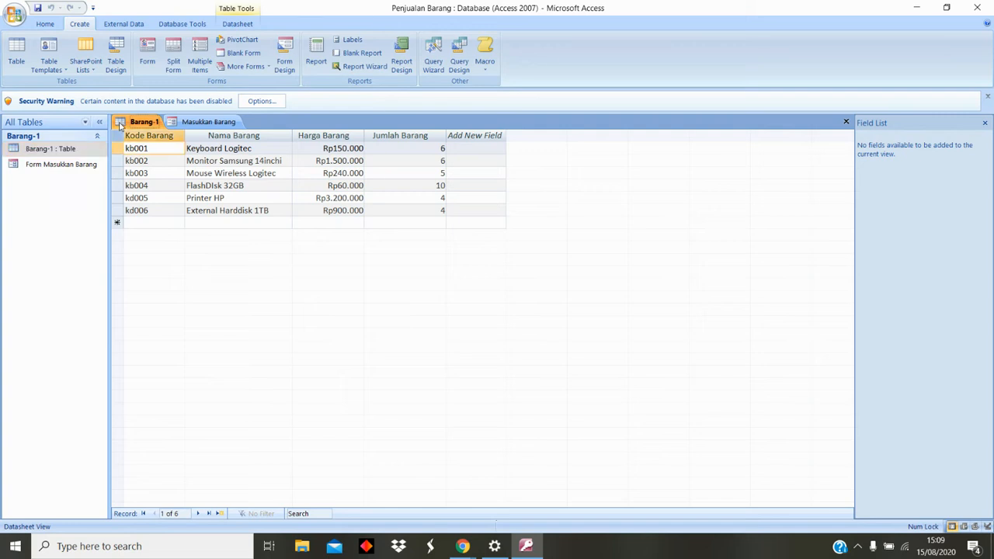
{"action": "left_click", "coordinate": [49, 168]}
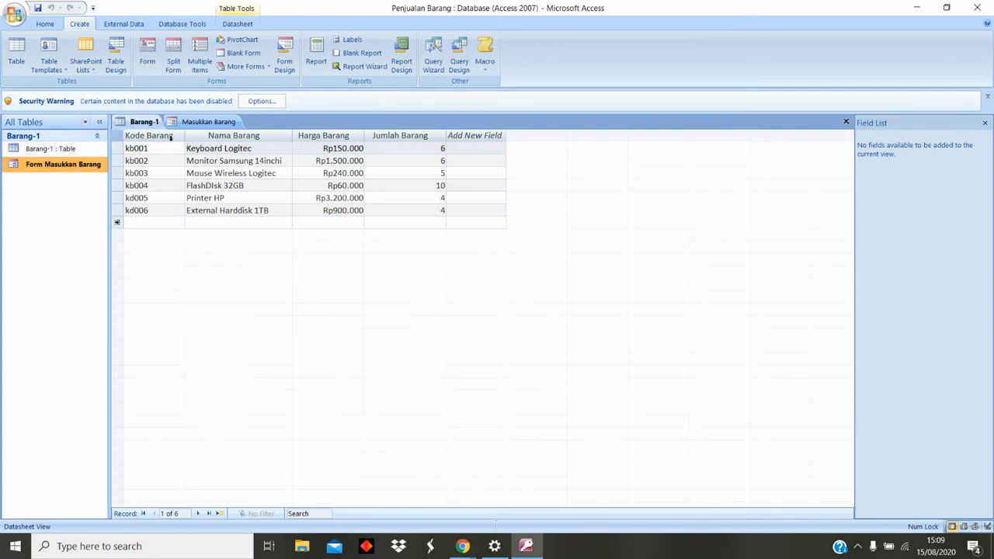
{"action": "left_click", "coordinate": [188, 124]}
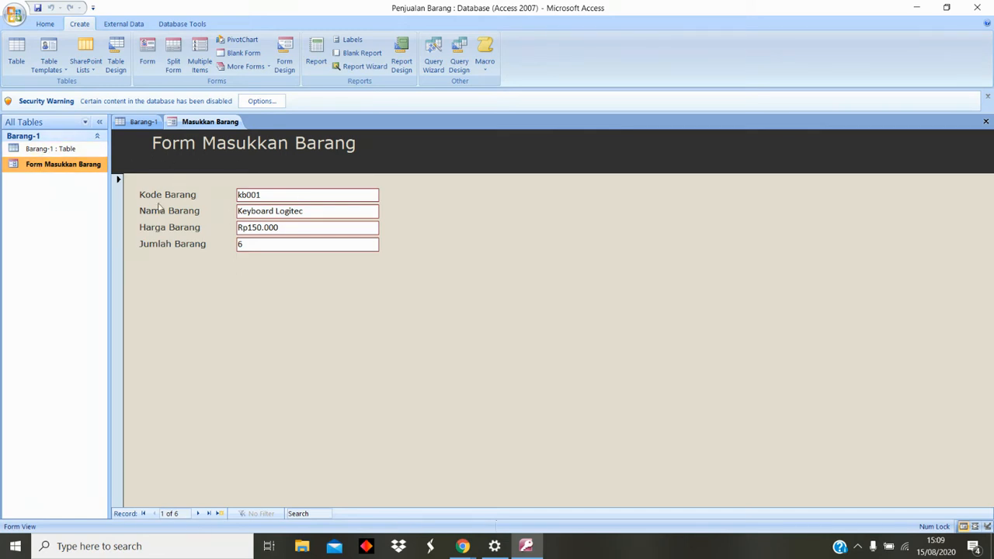
{"action": "left_click", "coordinate": [70, 150]}
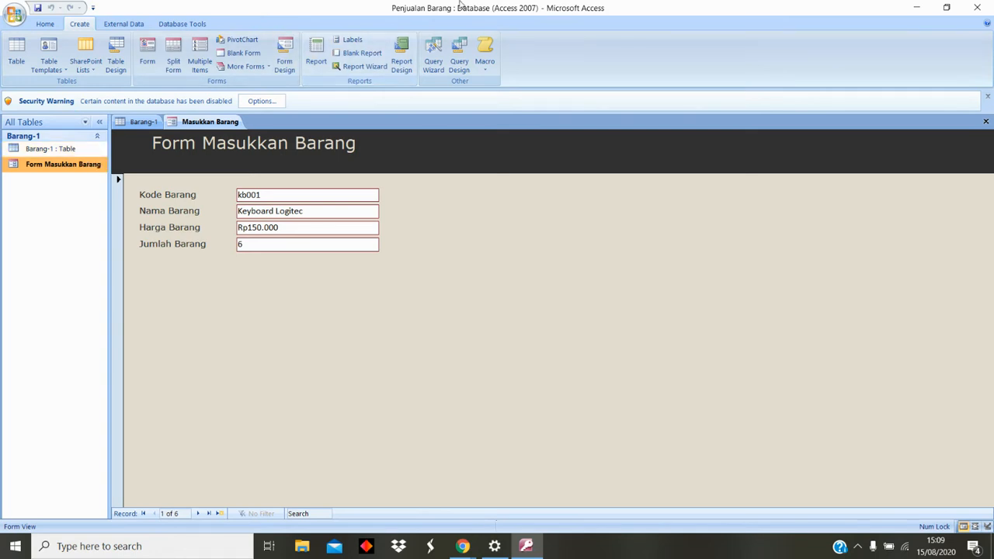
{"action": "left_click", "coordinate": [56, 149]}
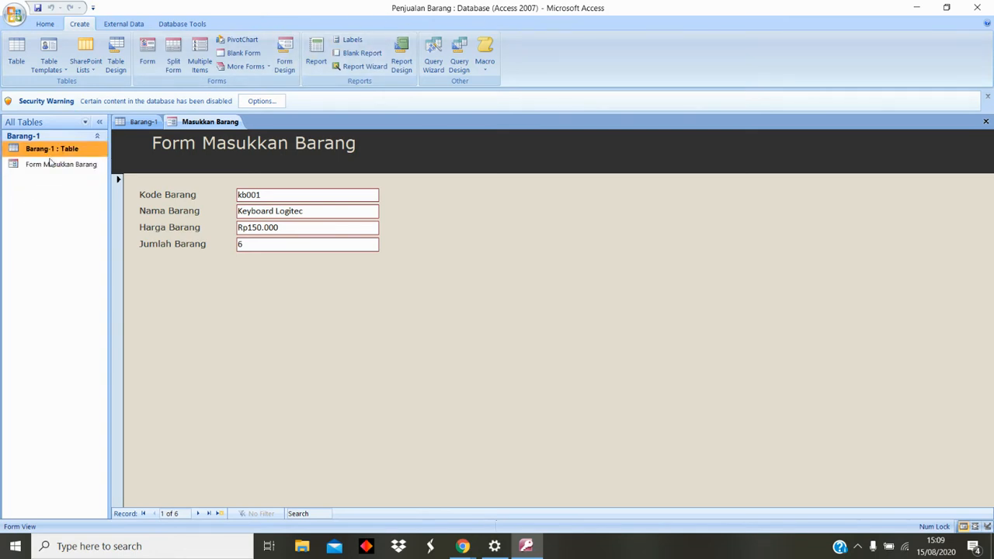
{"action": "left_click", "coordinate": [48, 166]}
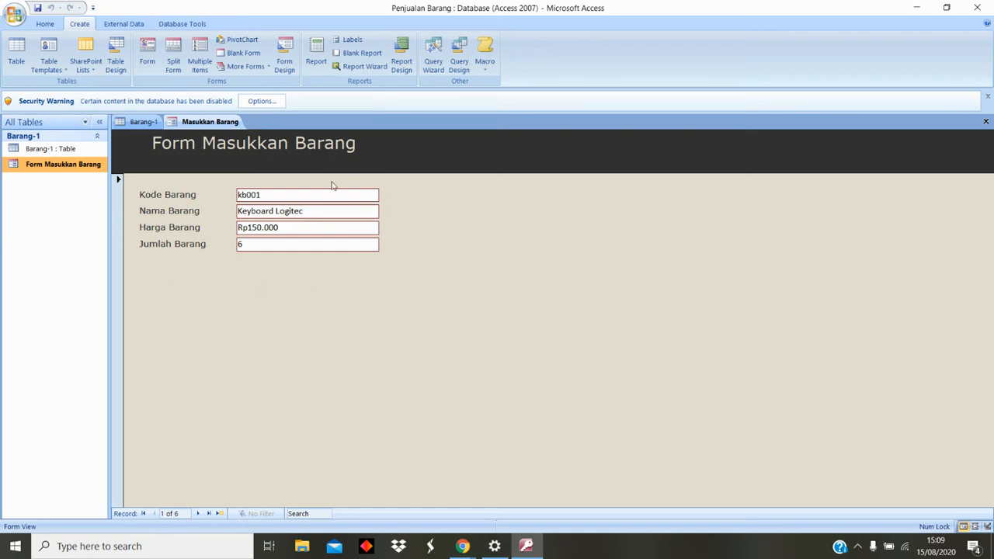
- Close the Masukkan Barang form and the Barang-1 table
{"action": "right_click", "coordinate": [206, 126]}
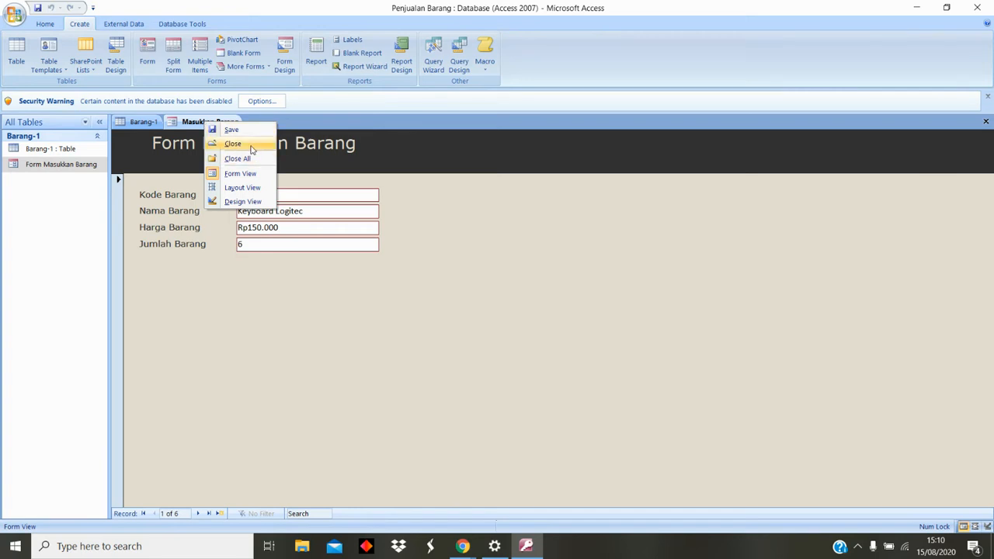
{"action": "left_click", "coordinate": [237, 143]}
{"action": "right_click", "coordinate": [145, 126]}
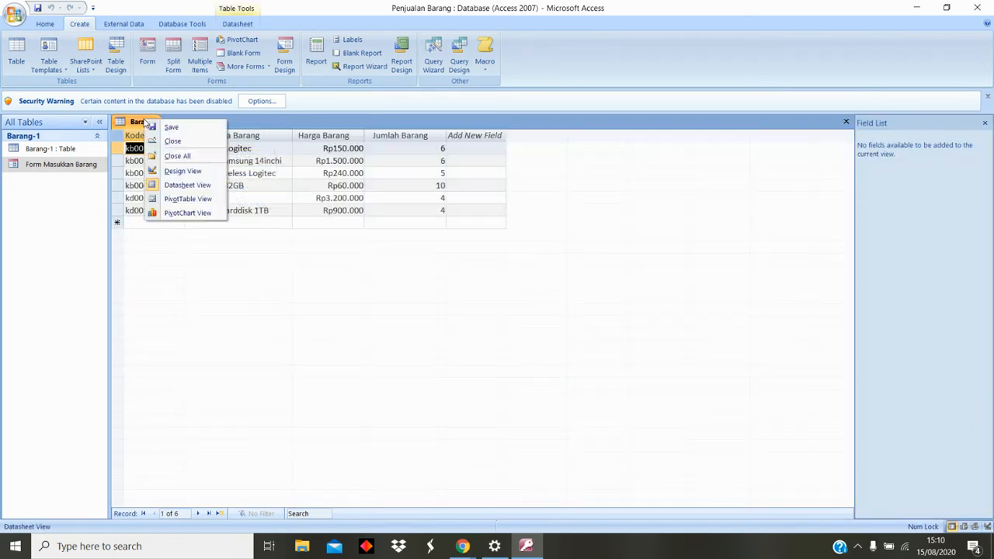
{"action": "left_click", "coordinate": [189, 145]}
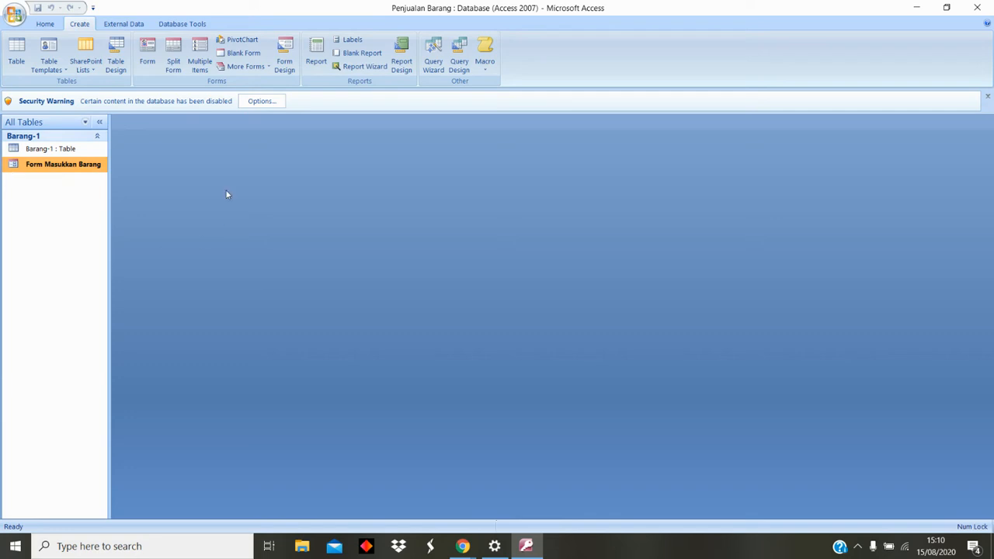
{"action": "left_click", "coordinate": [46, 28]}
{"action": "left_click", "coordinate": [83, 27]}
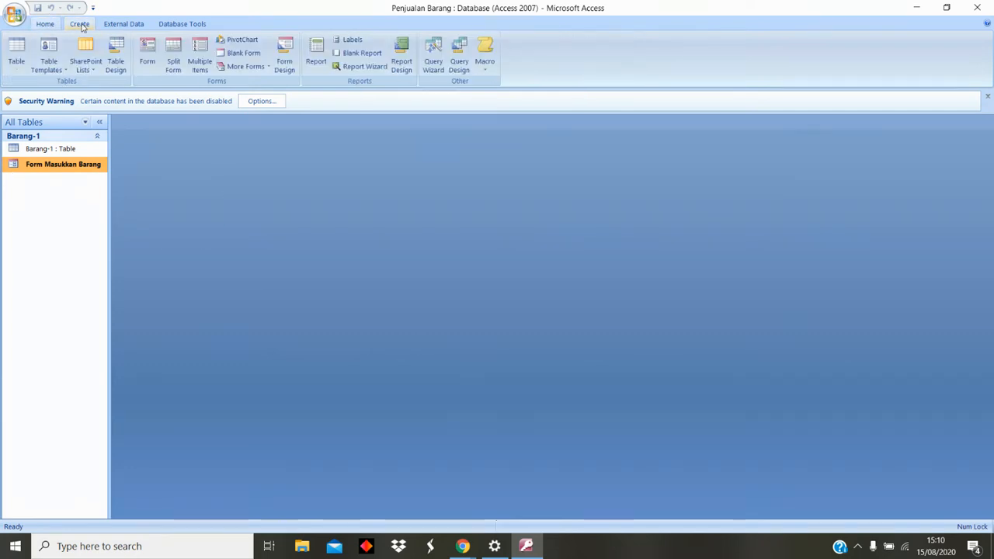
{"action": "left_click", "coordinate": [138, 27]}
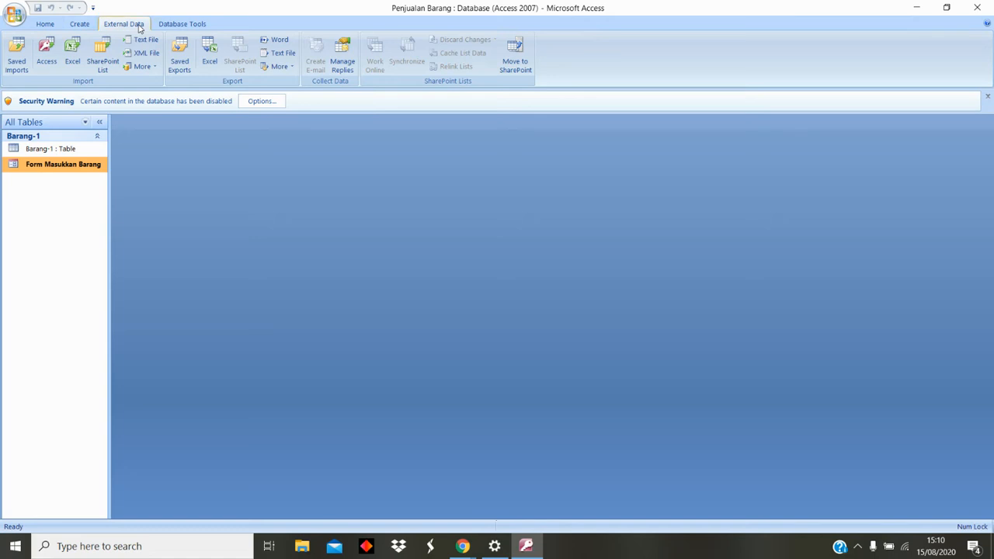
{"action": "left_click", "coordinate": [184, 26]}
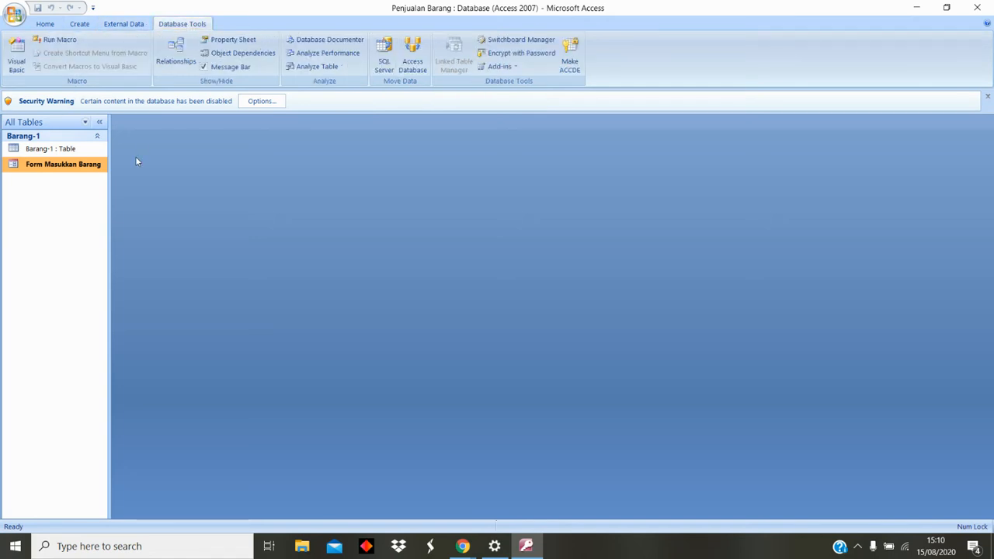
{"action": "left_click", "coordinate": [80, 27]}
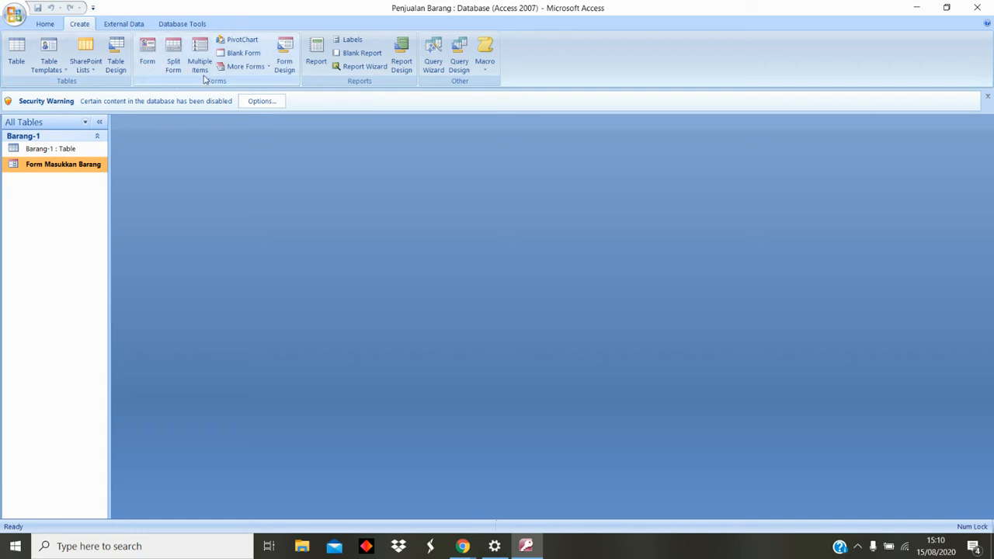
{"action": "left_click", "coordinate": [267, 70]}
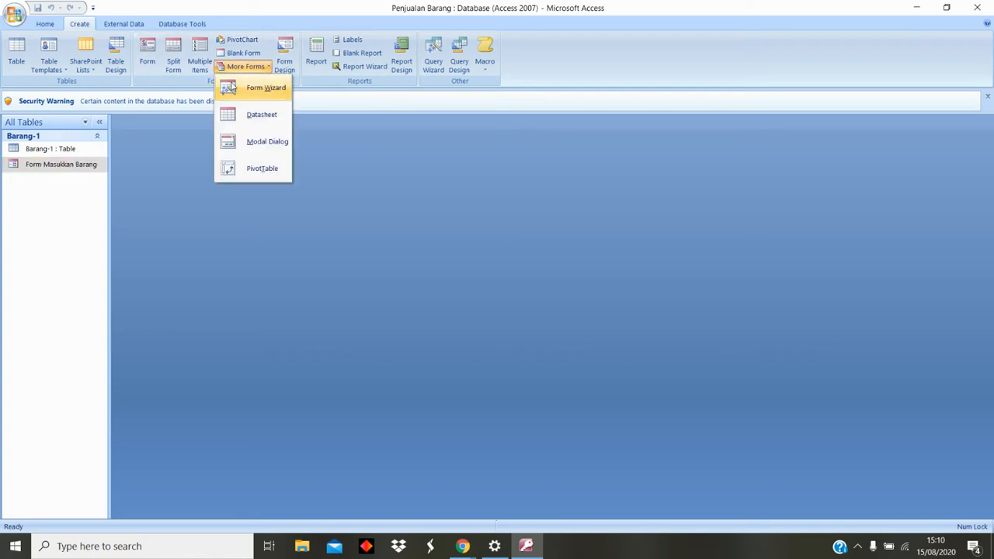
{"action": "left_click", "coordinate": [311, 91]}
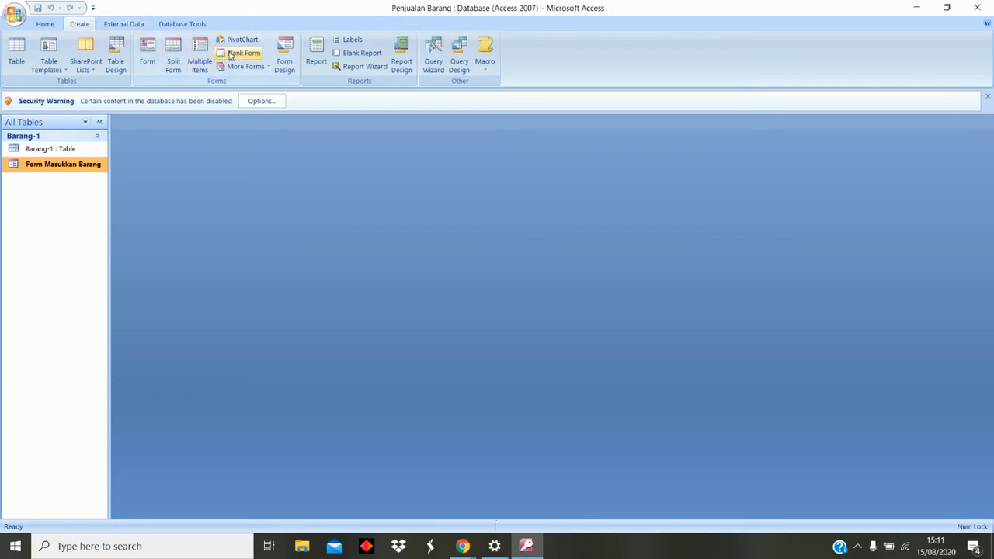
{"action": "left_click", "coordinate": [262, 68]}
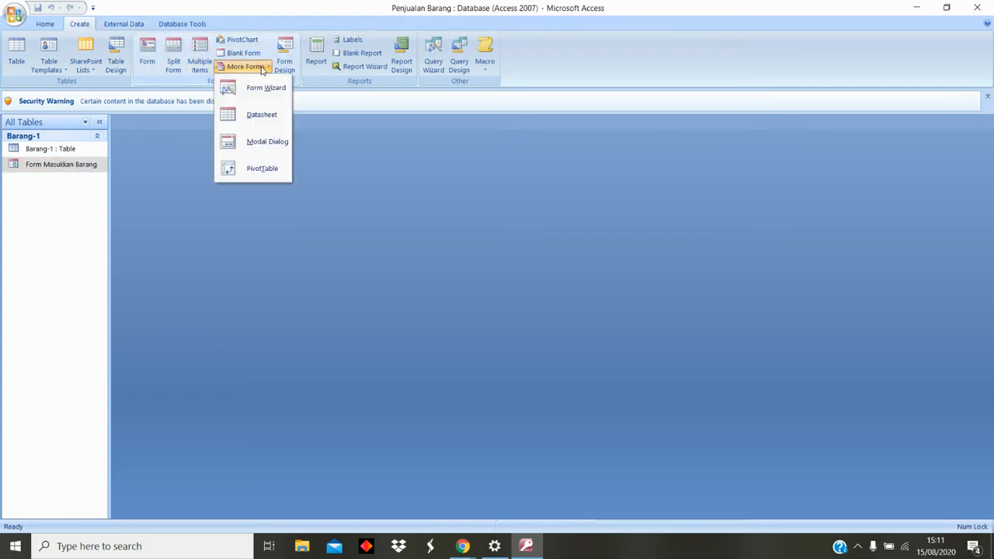
{"action": "left_click", "coordinate": [406, 89]}
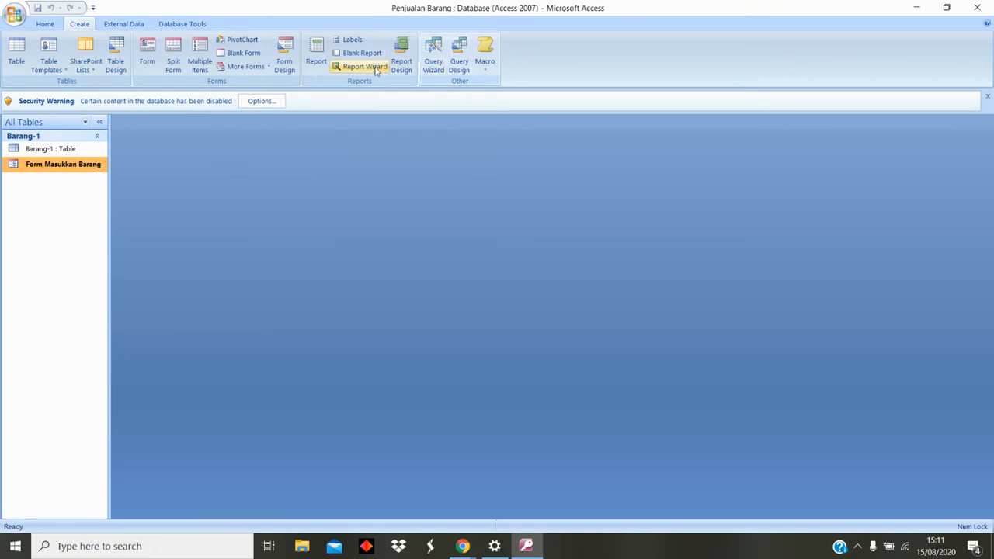
- Start a new query with the Simple Query Wizard, using the Barang-1 table as its source
{"action": "left_click", "coordinate": [434, 70]}
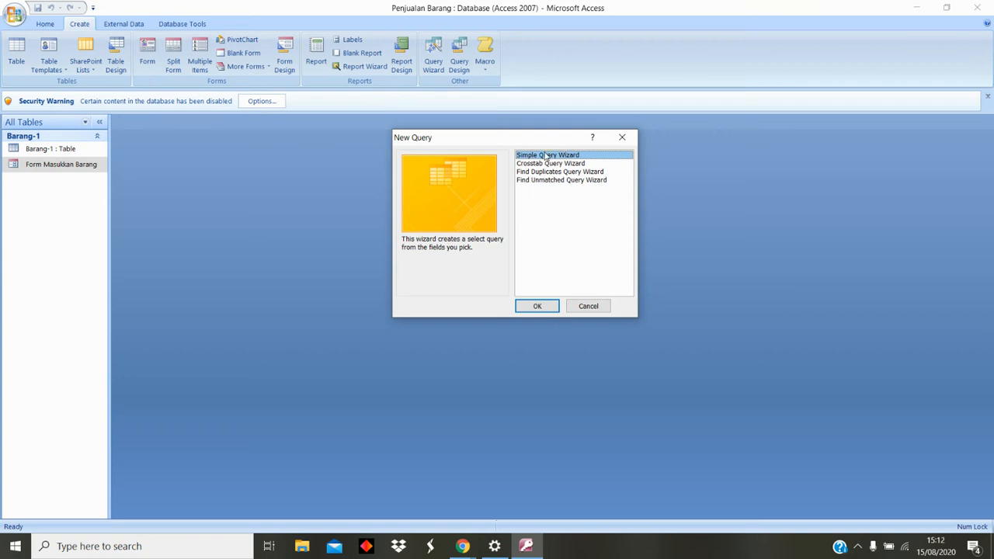
{"action": "left_click", "coordinate": [539, 308]}
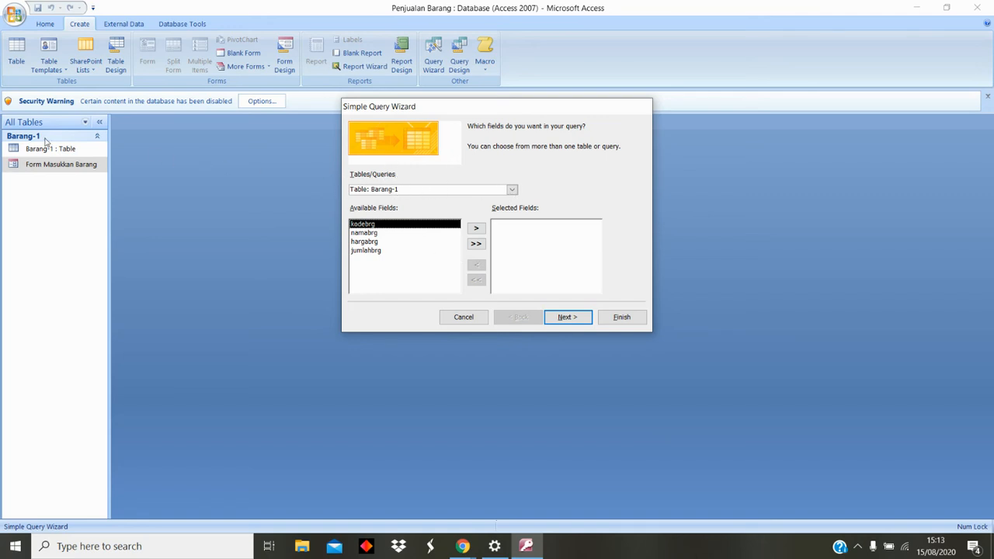
{"action": "left_click", "coordinate": [512, 190]}
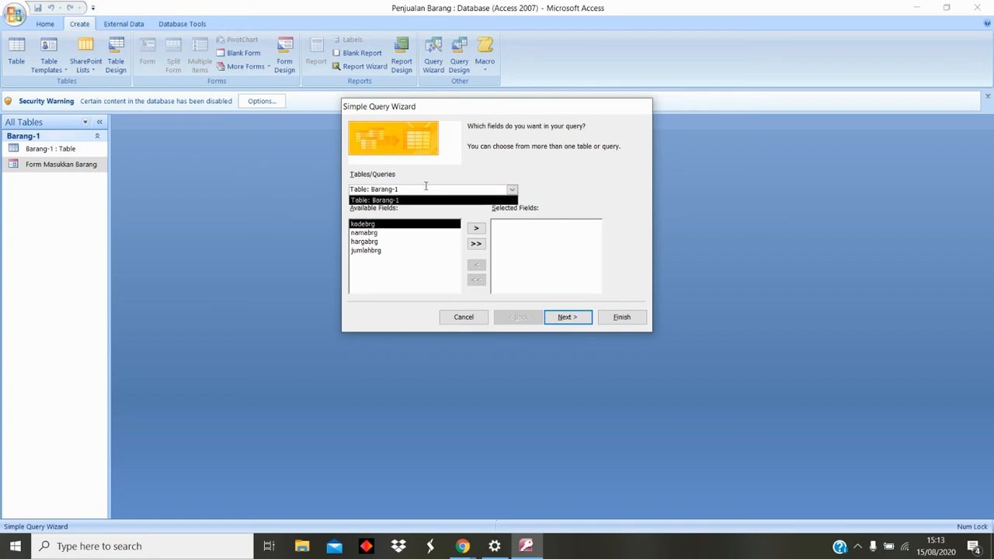
{"action": "left_click", "coordinate": [460, 188]}
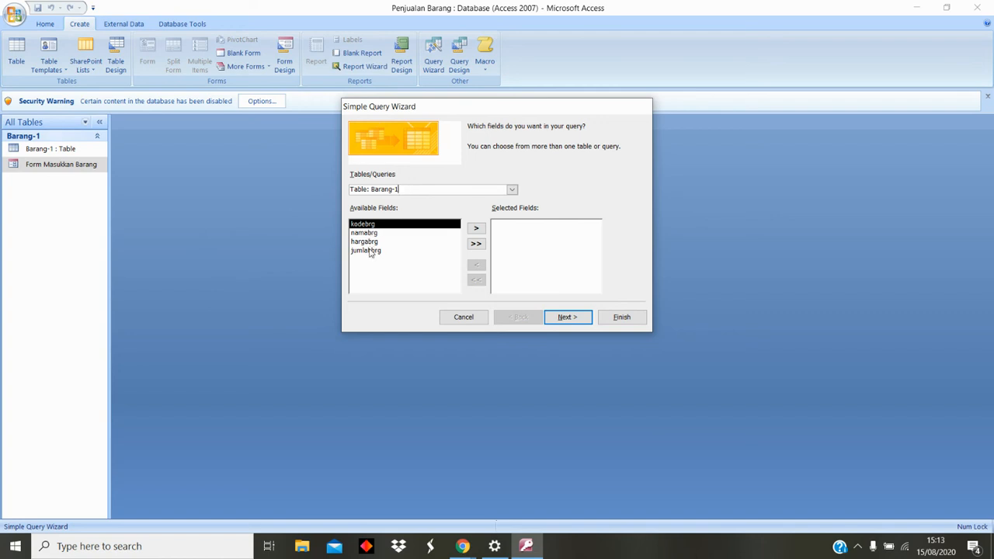
- Add the fields kodebrg, namabrg, hargabrg and jumlahbrg from the Barang-1 table to the query
{"action": "left_click", "coordinate": [478, 229]}
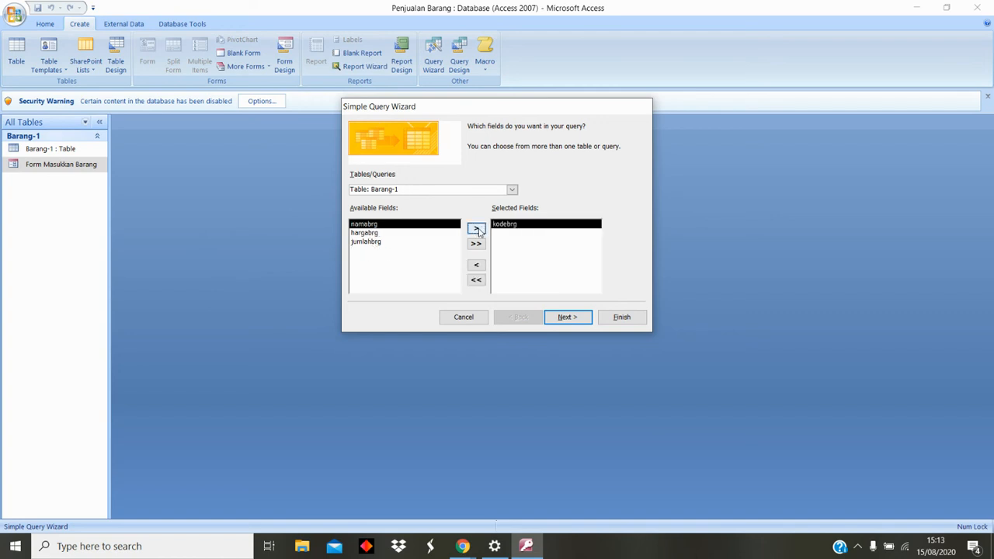
{"action": "left_click", "coordinate": [478, 229]}
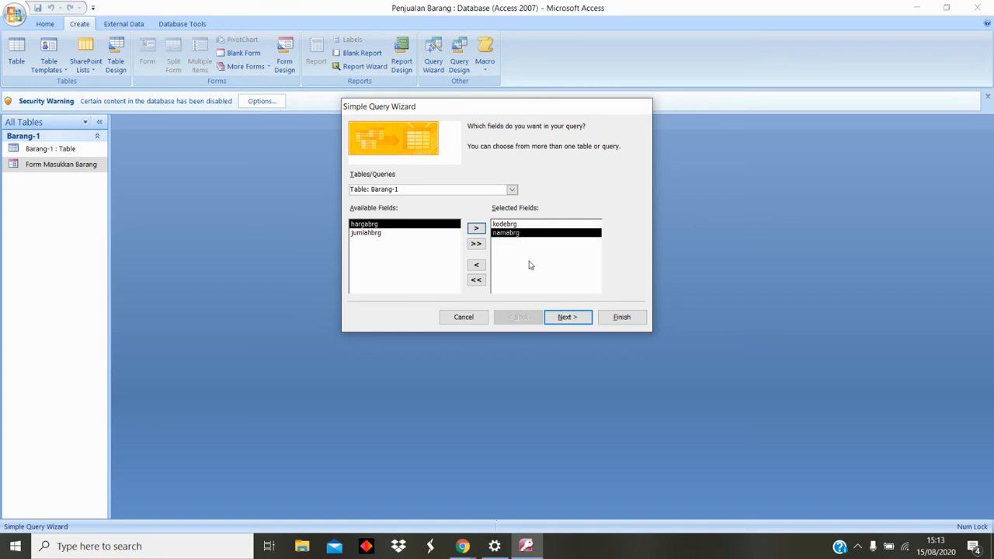
{"action": "left_click", "coordinate": [477, 229]}
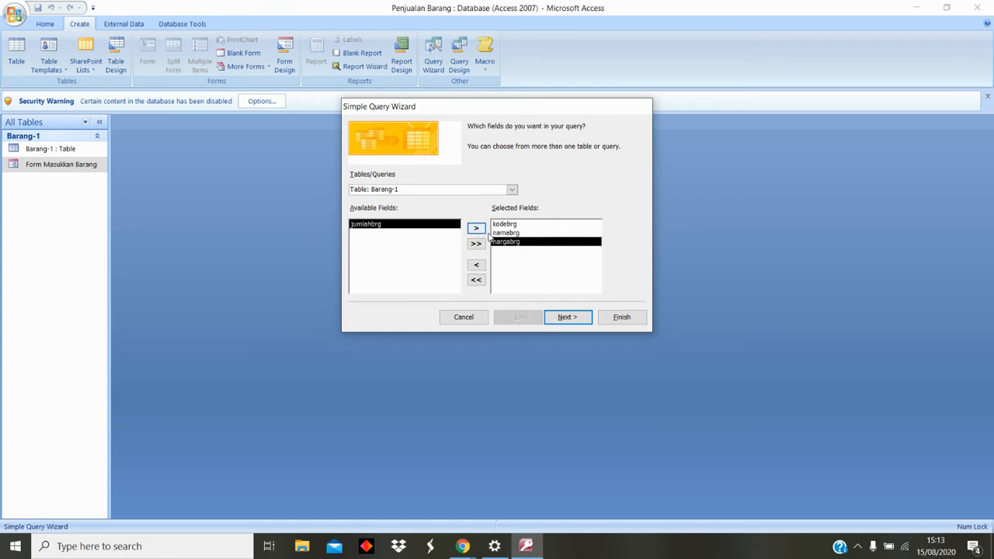
{"action": "left_click", "coordinate": [477, 228]}
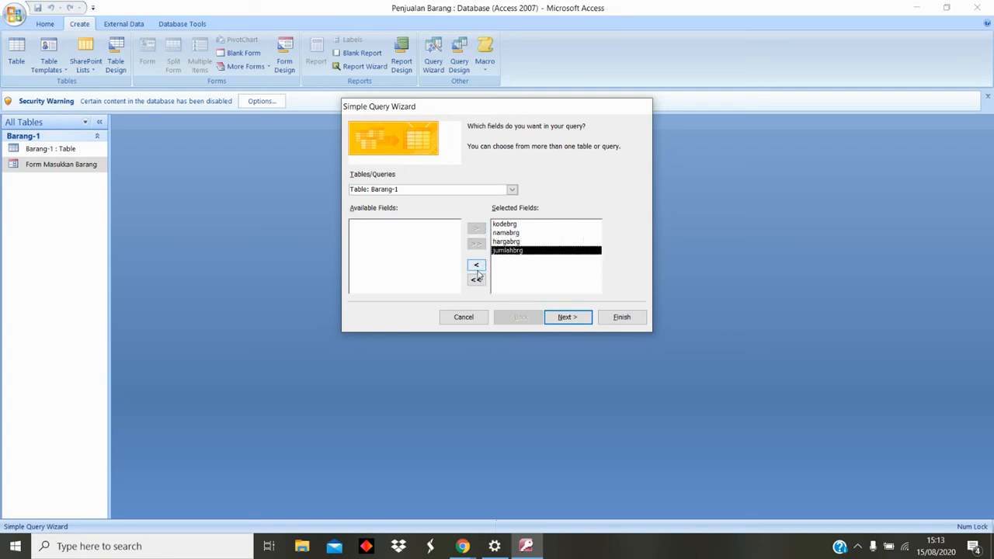
{"action": "left_click", "coordinate": [477, 267]}
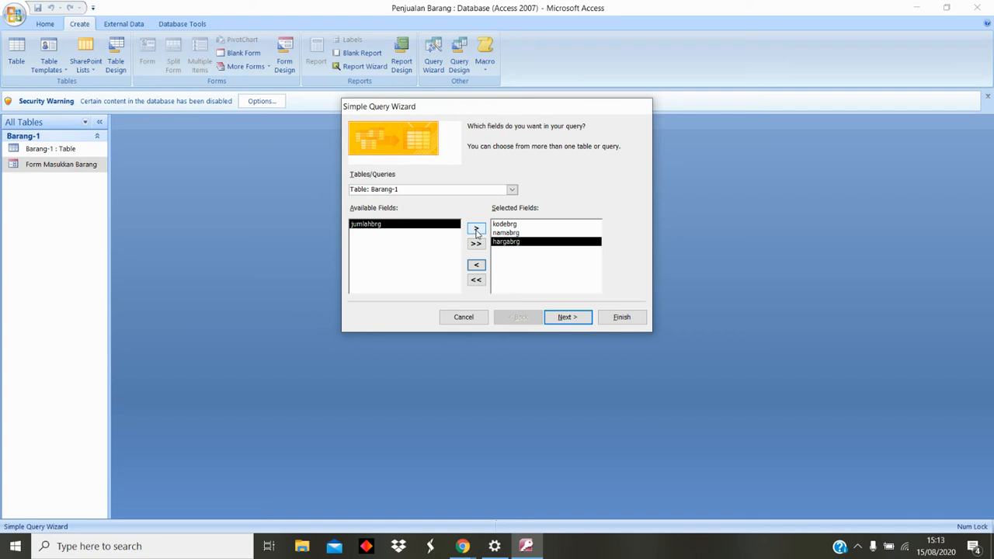
{"action": "left_click", "coordinate": [477, 230]}
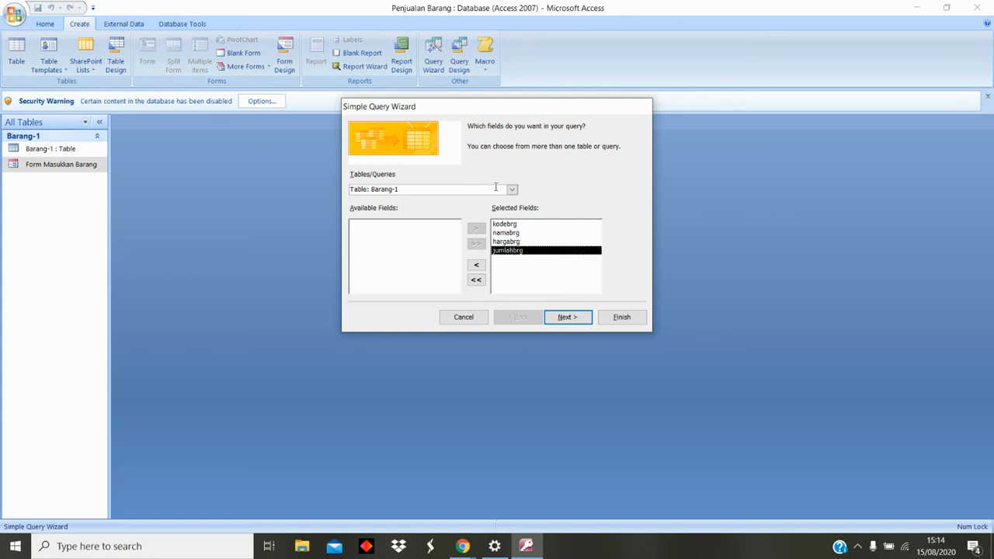
{"action": "left_click", "coordinate": [512, 191]}
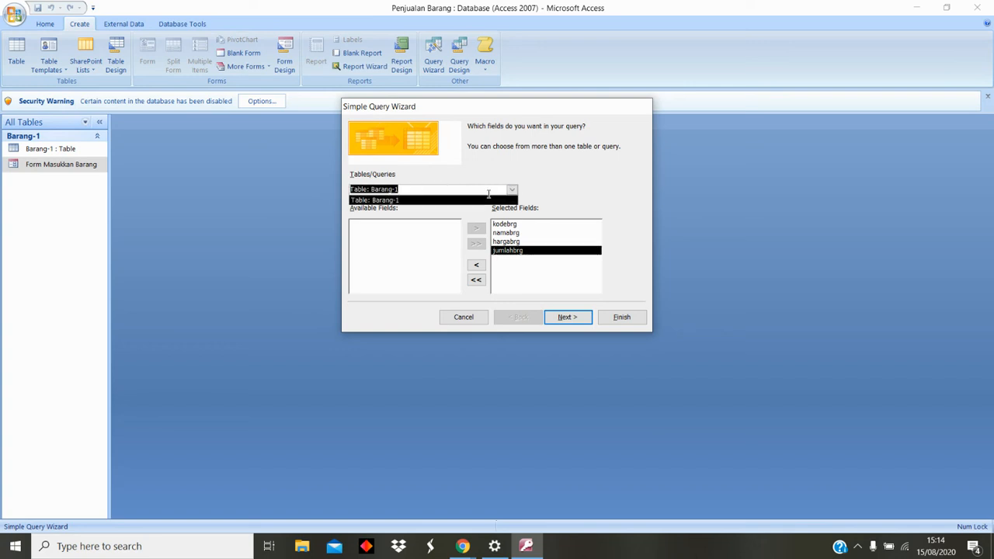
{"action": "left_click", "coordinate": [511, 191]}
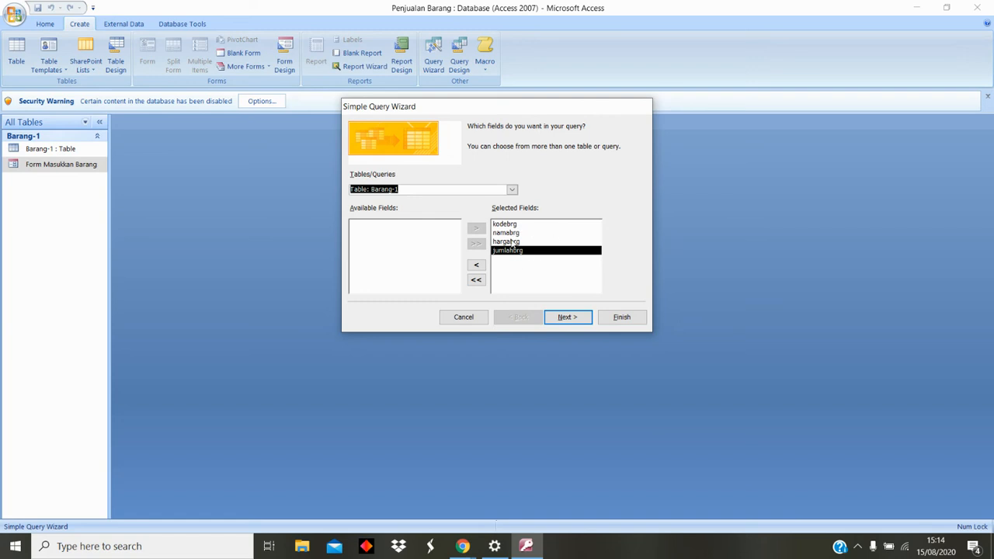
{"action": "left_click", "coordinate": [575, 320]}
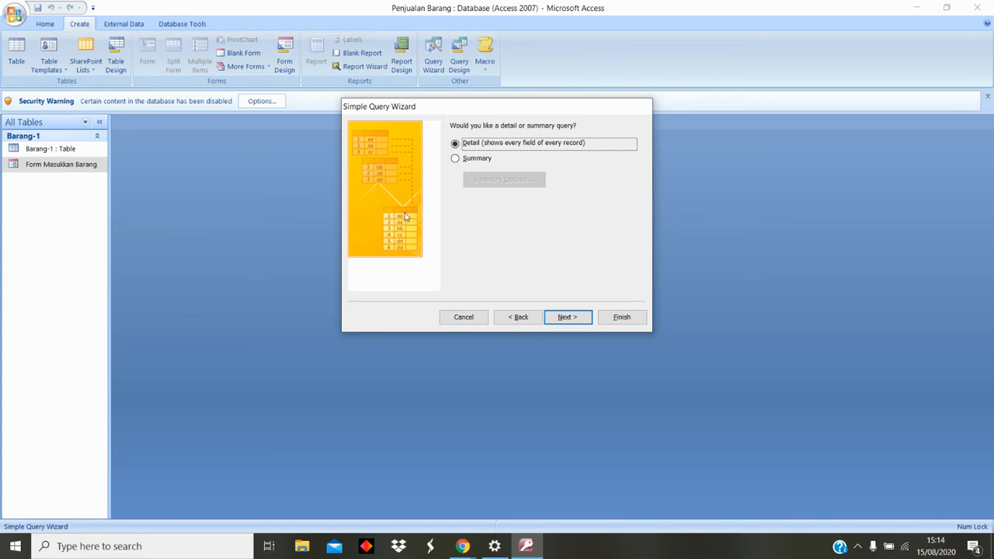
- Compare the summary and detail query types, and keep Detail, which shows every field of every record
{"action": "left_click", "coordinate": [459, 160]}
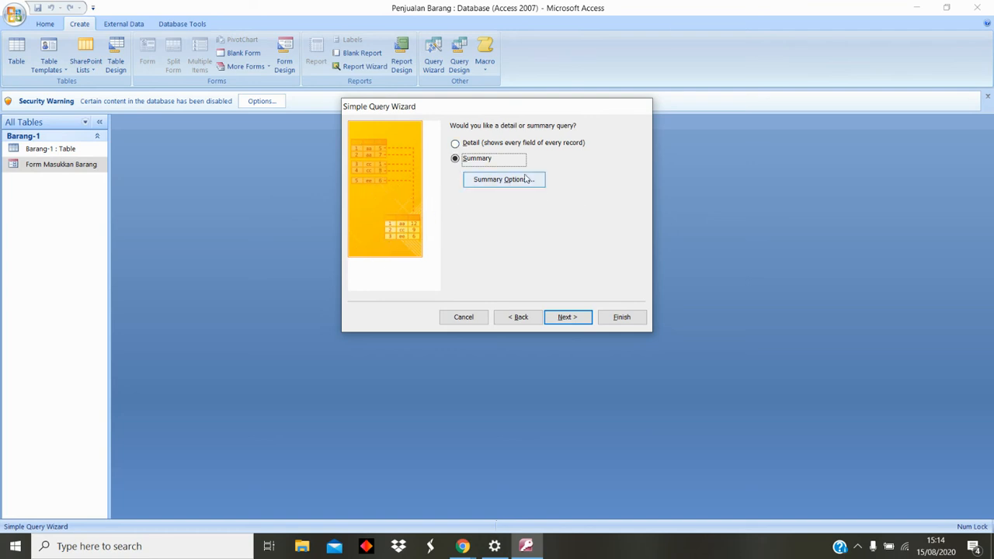
{"action": "left_click", "coordinate": [456, 144]}
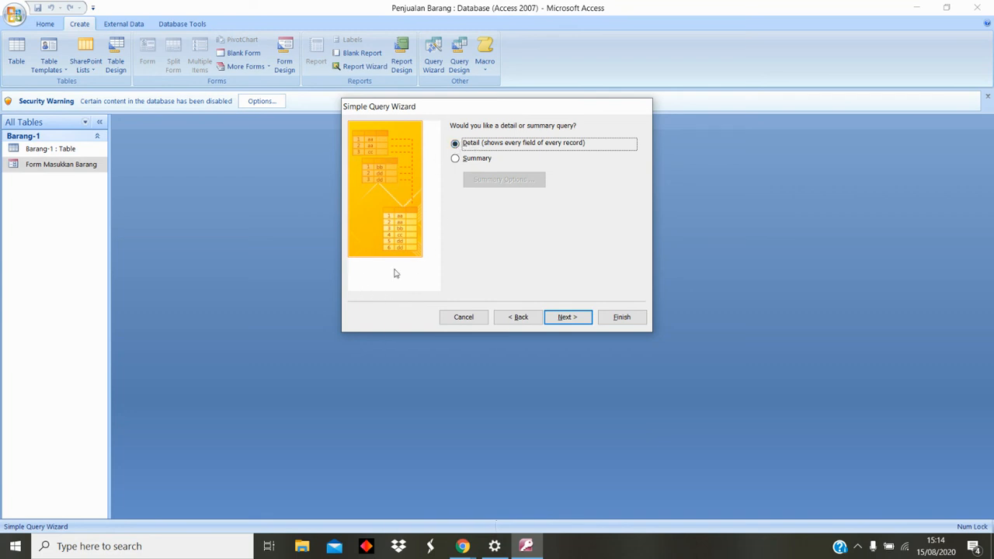
{"action": "left_click", "coordinate": [573, 319]}
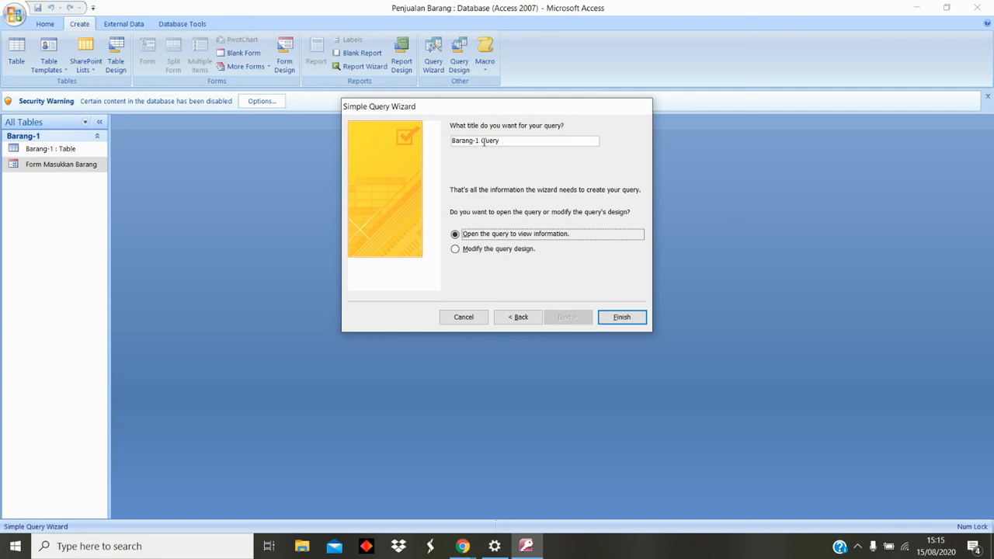
- Title the query Query Barang, finish the wizard with the query opened to view information, and select it among the database objects
{"action": "left_click_drag", "start_coordinate": [481, 140], "coordinate": [452, 140]}
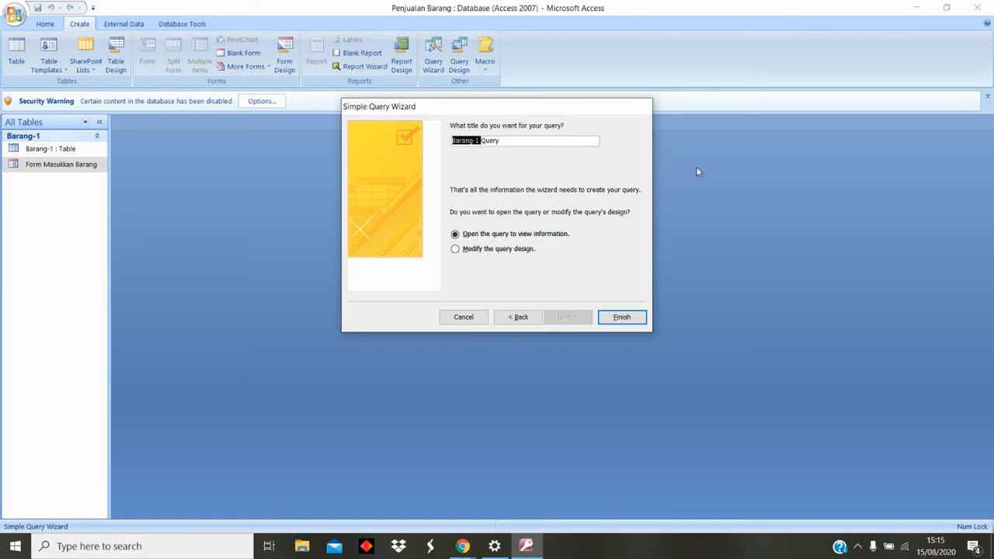
{"action": "key", "text": "BackSpace"}
{"action": "type", "text": "Bara"}
{"action": "left_click", "coordinate": [622, 318]}
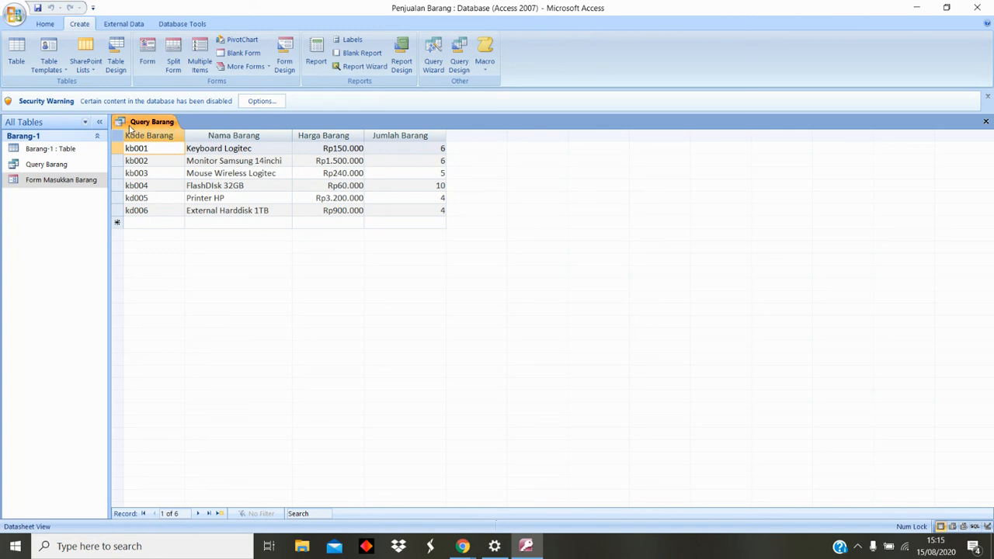
{"action": "left_click", "coordinate": [49, 165]}
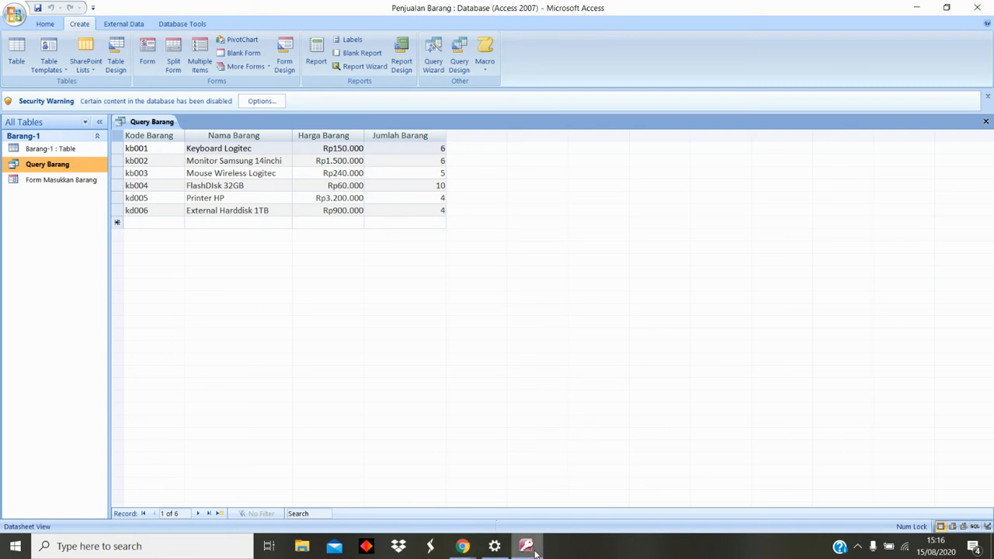
- Close Microsoft Access with the Penjualan Barang database and switch to the YouTube window in Google Chrome
{"action": "left_click", "coordinate": [463, 546]}
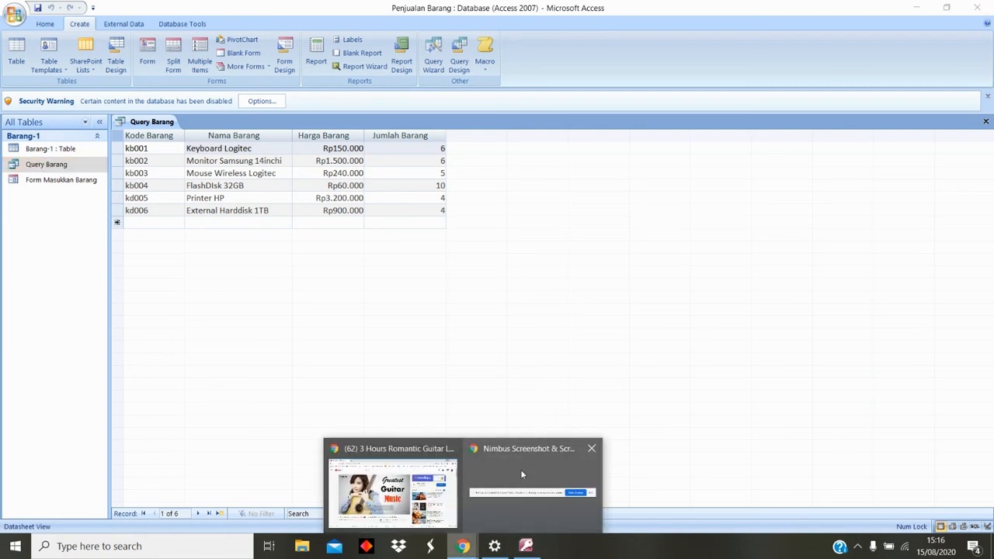
{"action": "left_click", "coordinate": [979, 11]}
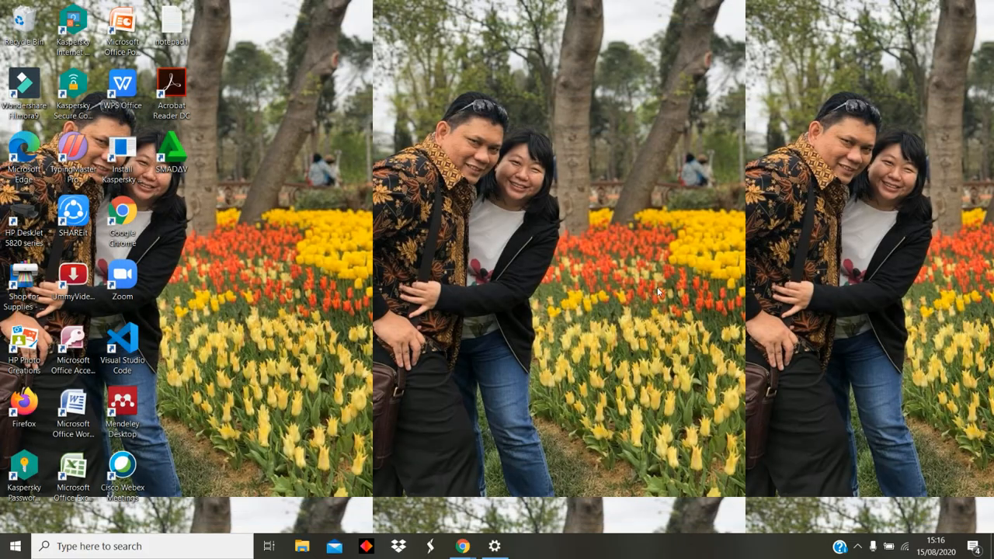
{"action": "mouse_move", "coordinate": [464, 547]}
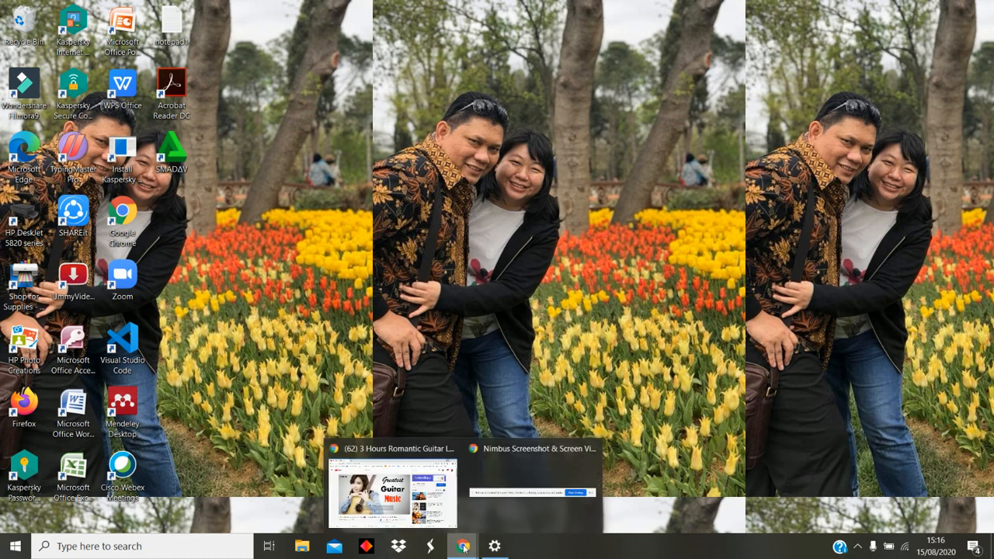
{"action": "mouse_move", "coordinate": [453, 505]}
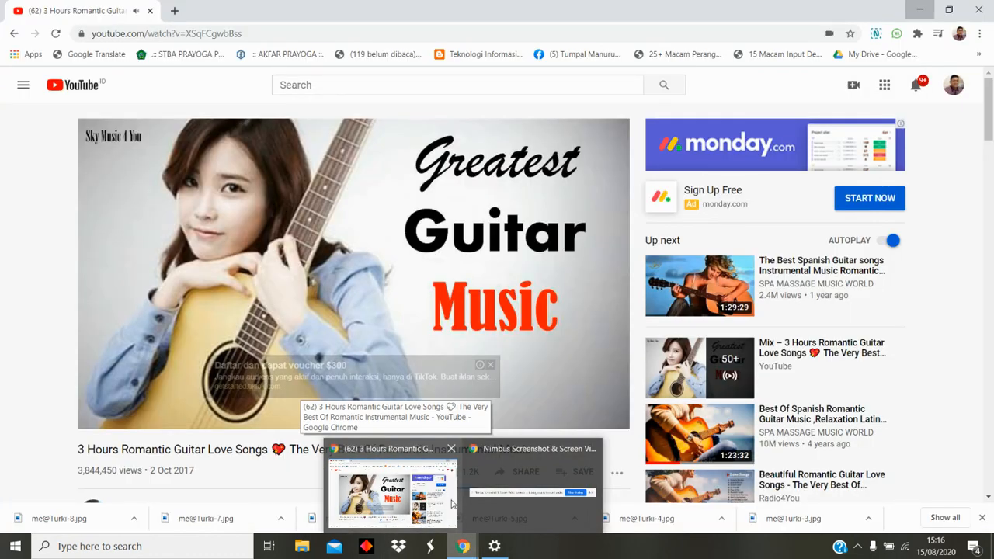
{"action": "left_click", "coordinate": [454, 501]}
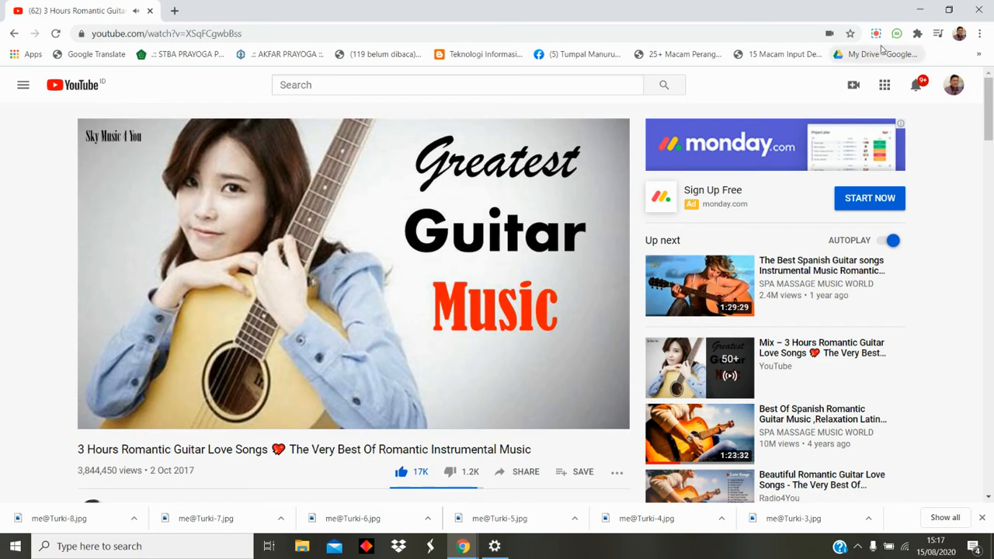